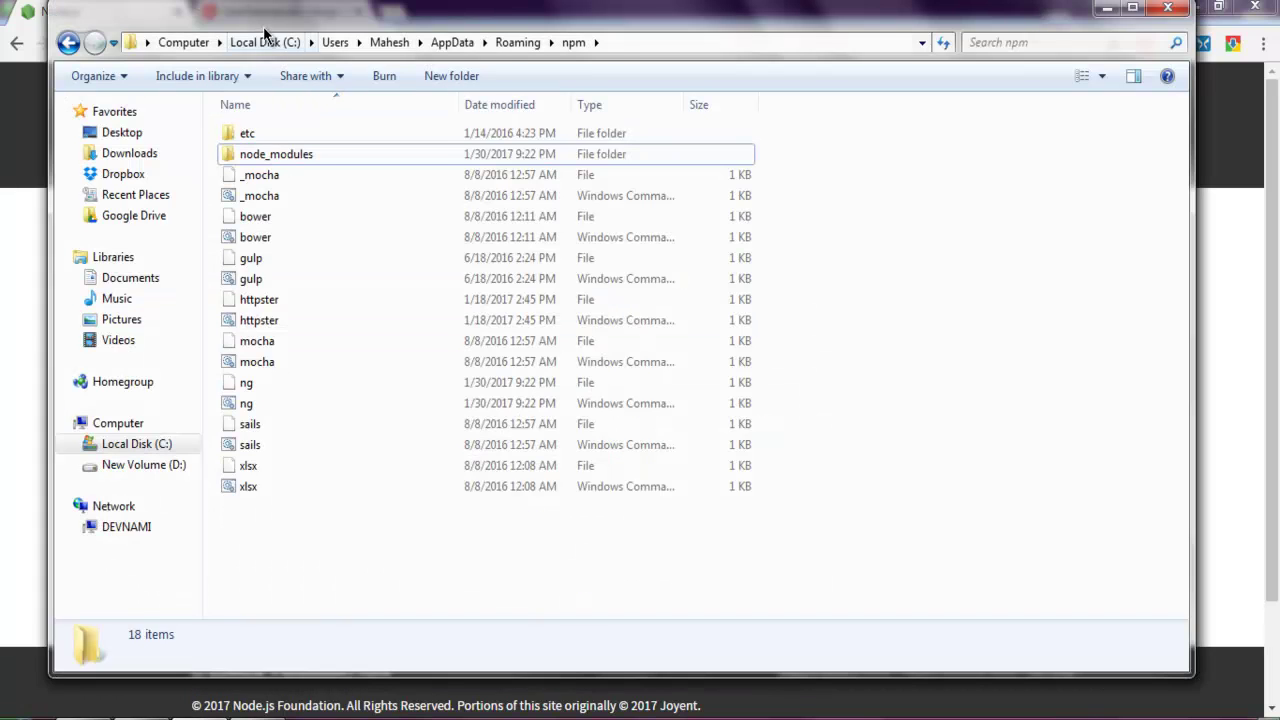
# - Maximize the npm folder window and copy the folder's address
pyautogui.moveTo(265, 22); pyautogui.dragTo(278, 1)
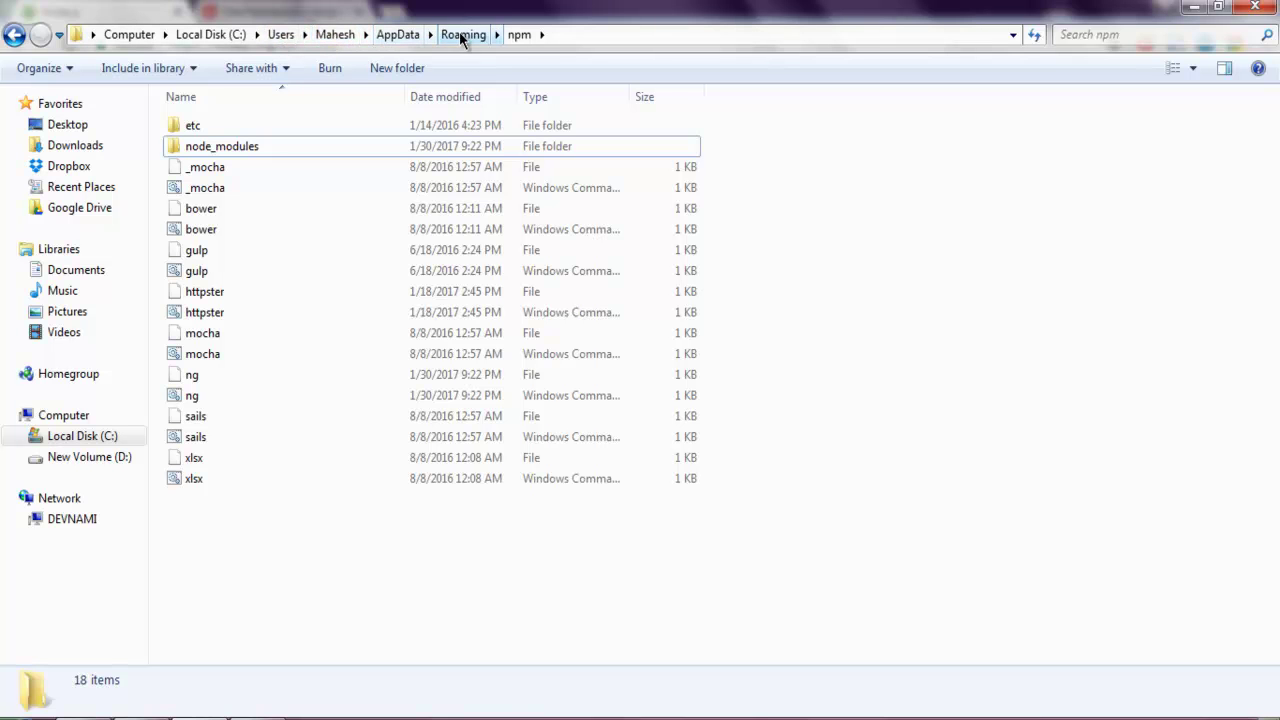
pyautogui.rightClick(517, 36)
pyautogui.click(528, 68)
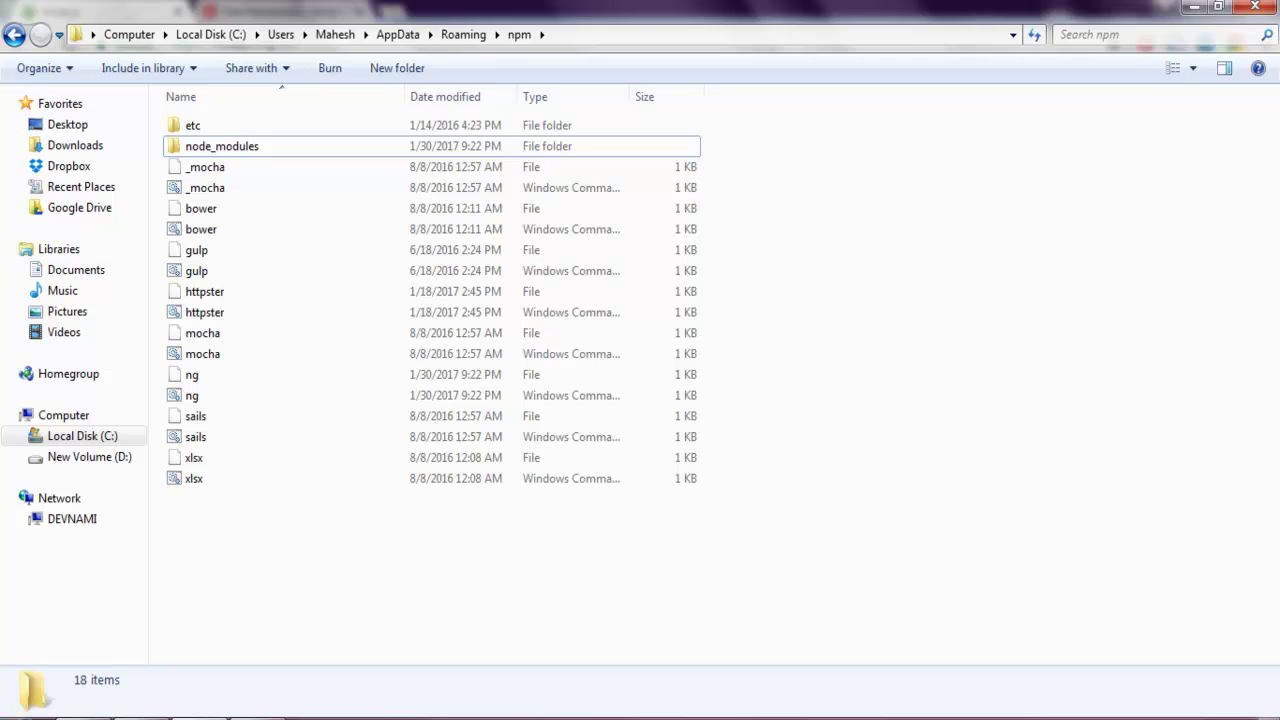
# - Open the NODE_PATH system variable for editing from the computer's environment variables
pyautogui.click(20, 706)
pyautogui.rightClick(278, 262)
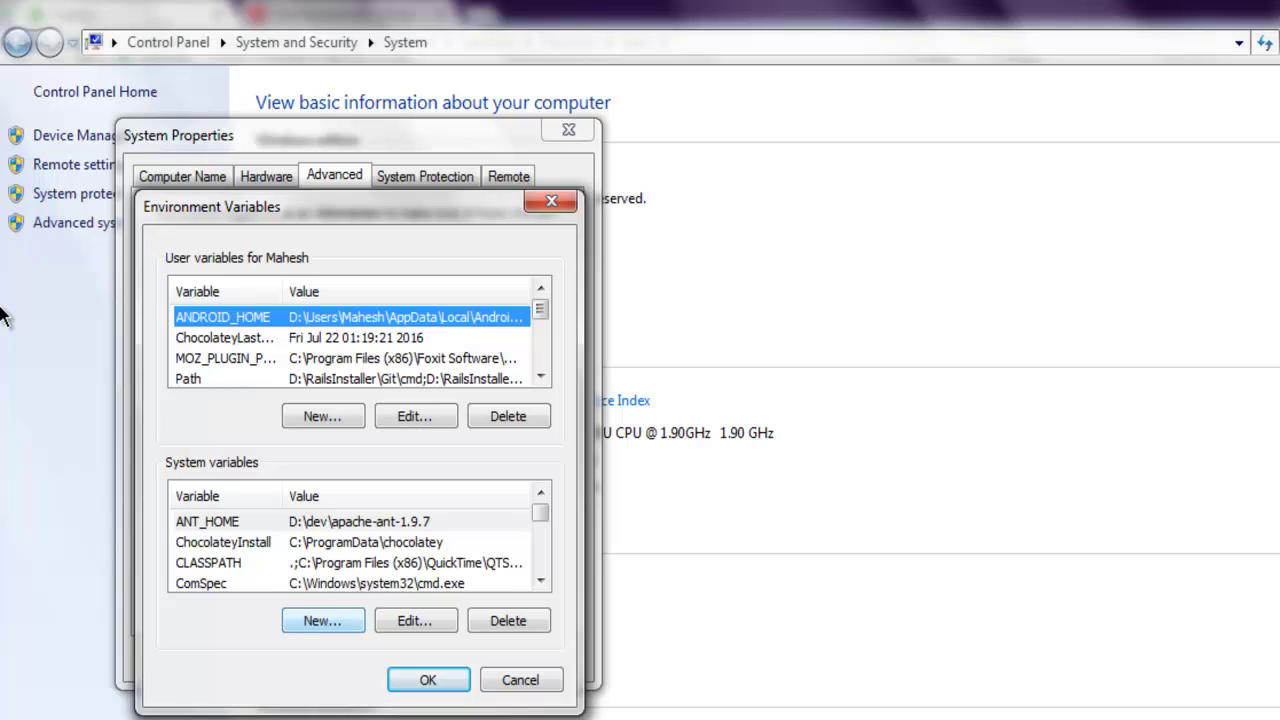
pyautogui.click(540, 580)
pyautogui.click(540, 580)
pyautogui.click(540, 580)
pyautogui.click(540, 580)
pyautogui.click(540, 580)
pyautogui.click(540, 580)
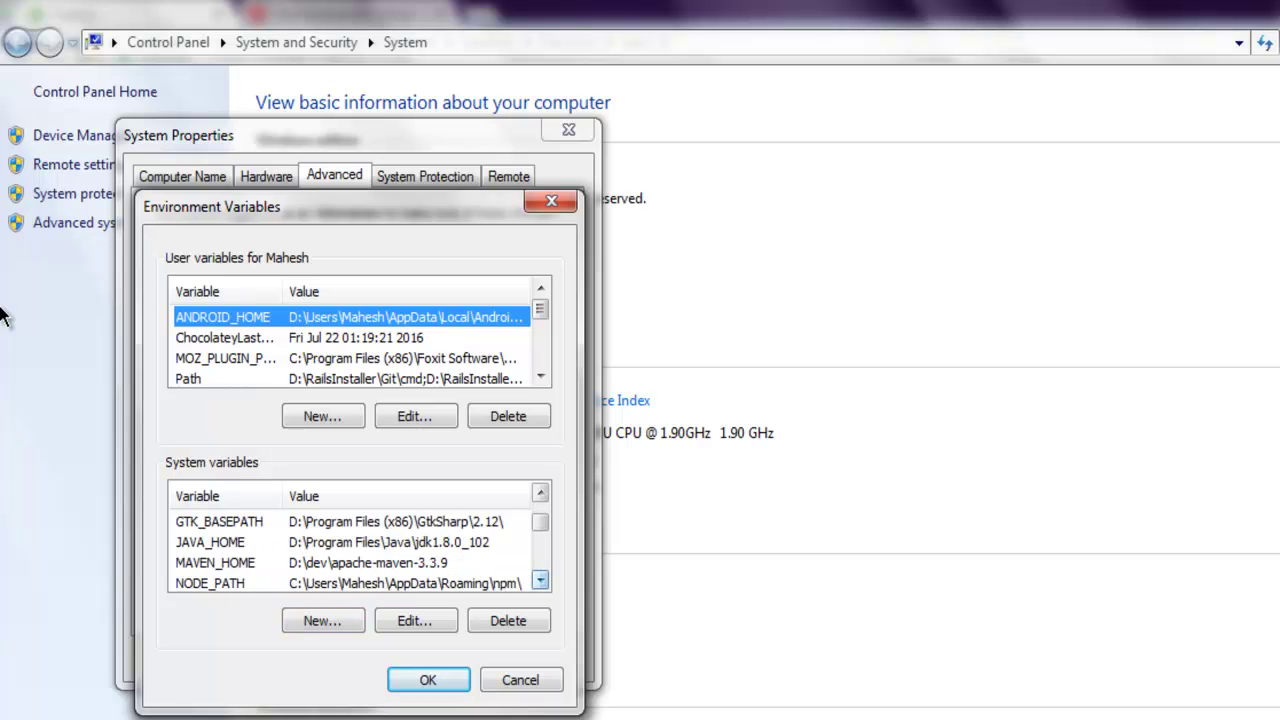
pyautogui.click(540, 580)
pyautogui.click(352, 562)
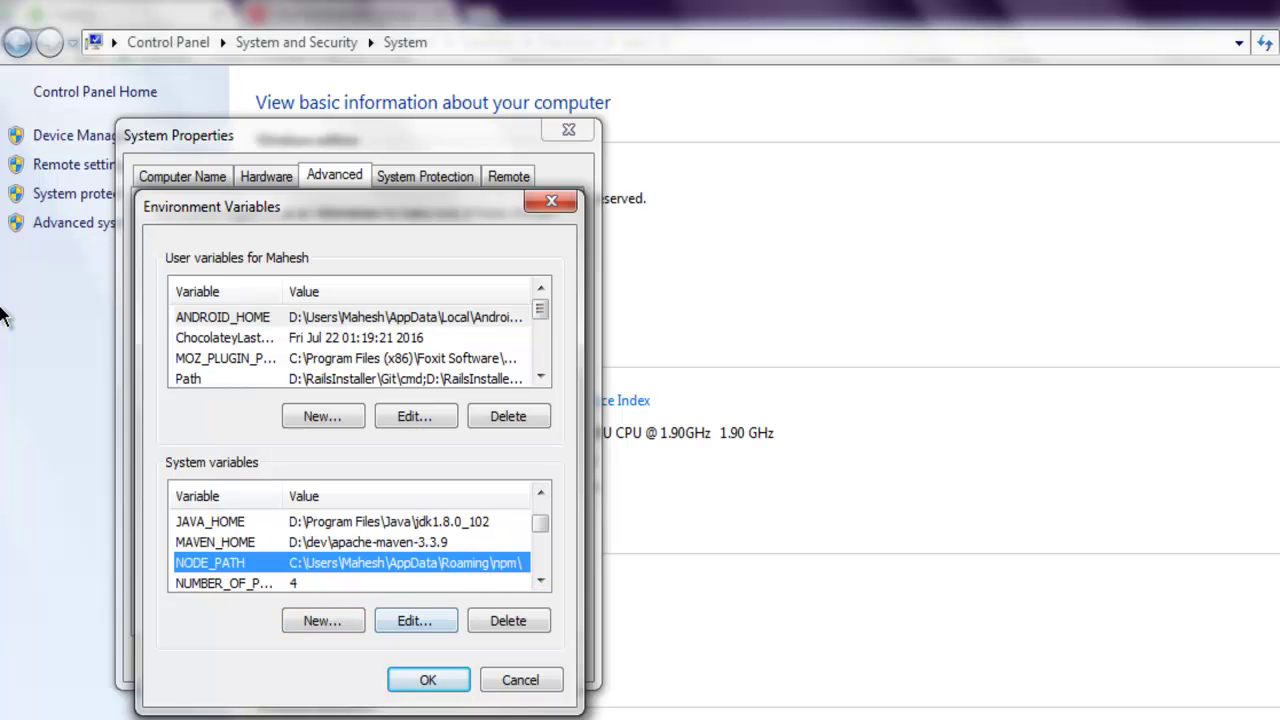
pyautogui.click(416, 620)
pyautogui.click(358, 362)
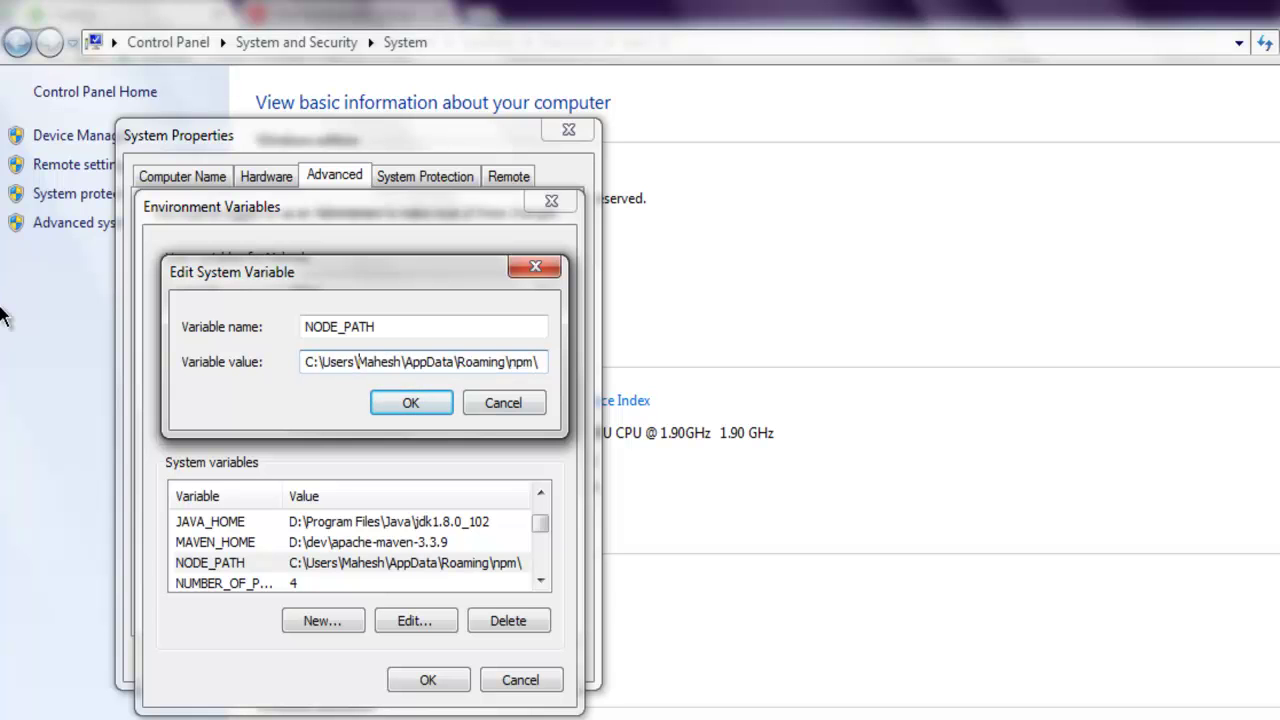
# - Compare the NODE_PATH value with the npm folder's path in File Explorer and close the variable dialogs
pyautogui.hotkey('alt', 'Tab')
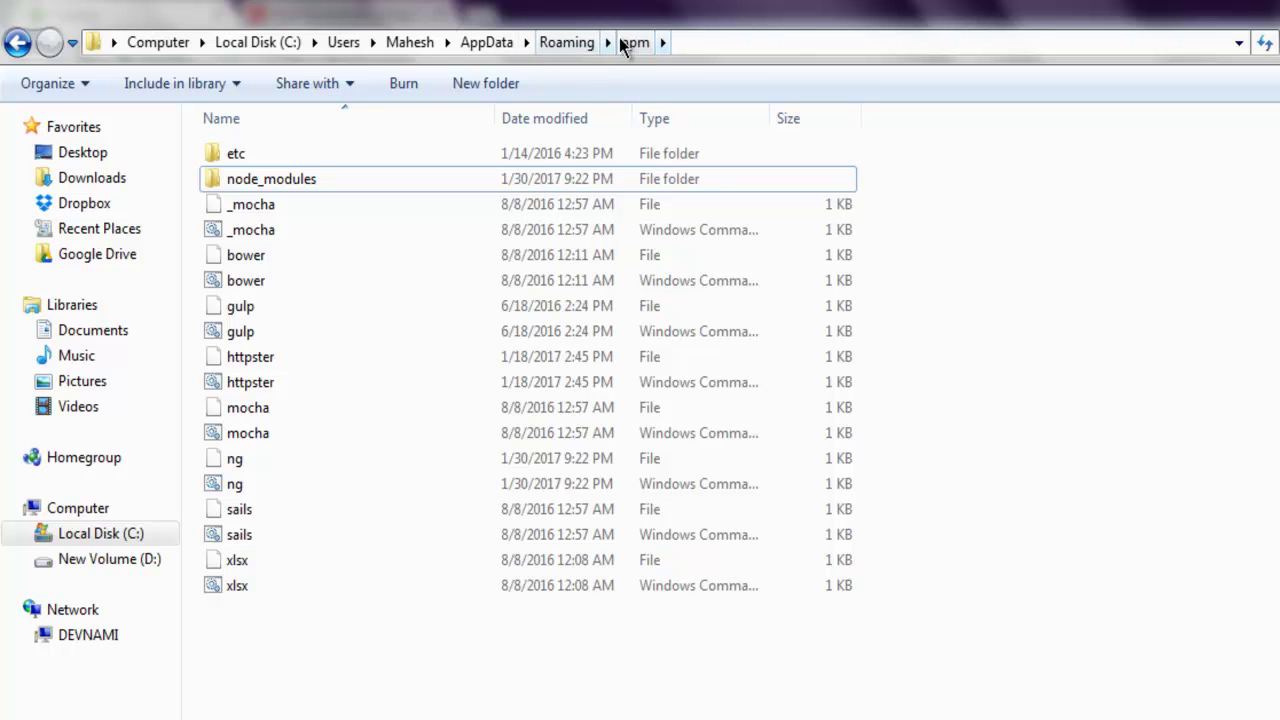
pyautogui.click(492, 718)
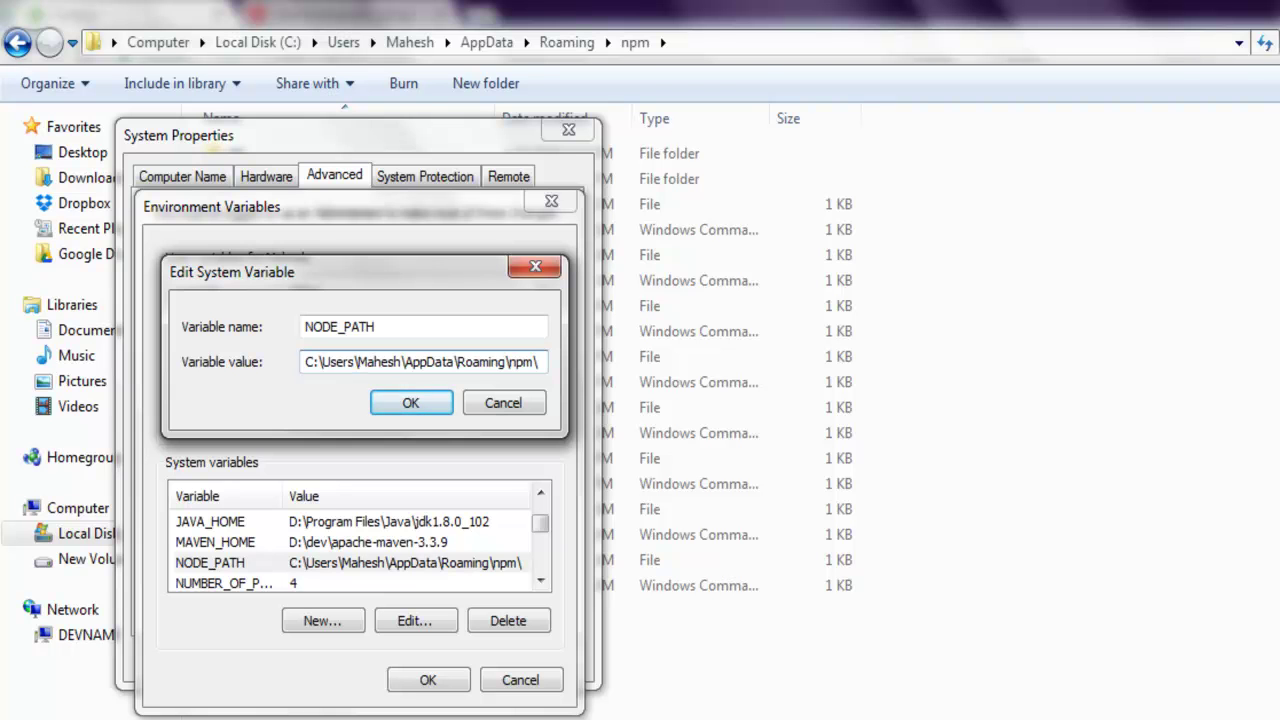
pyautogui.press('Return')
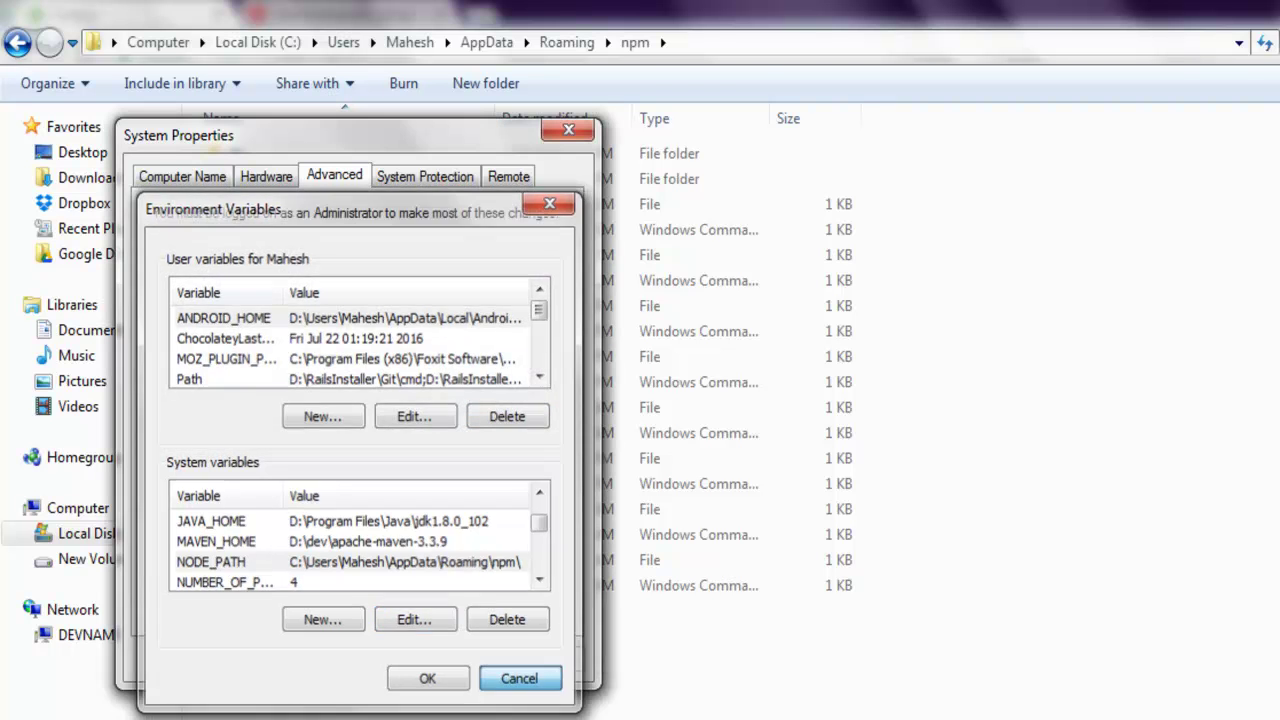
pyautogui.press('Return')
pyautogui.press('Escape')
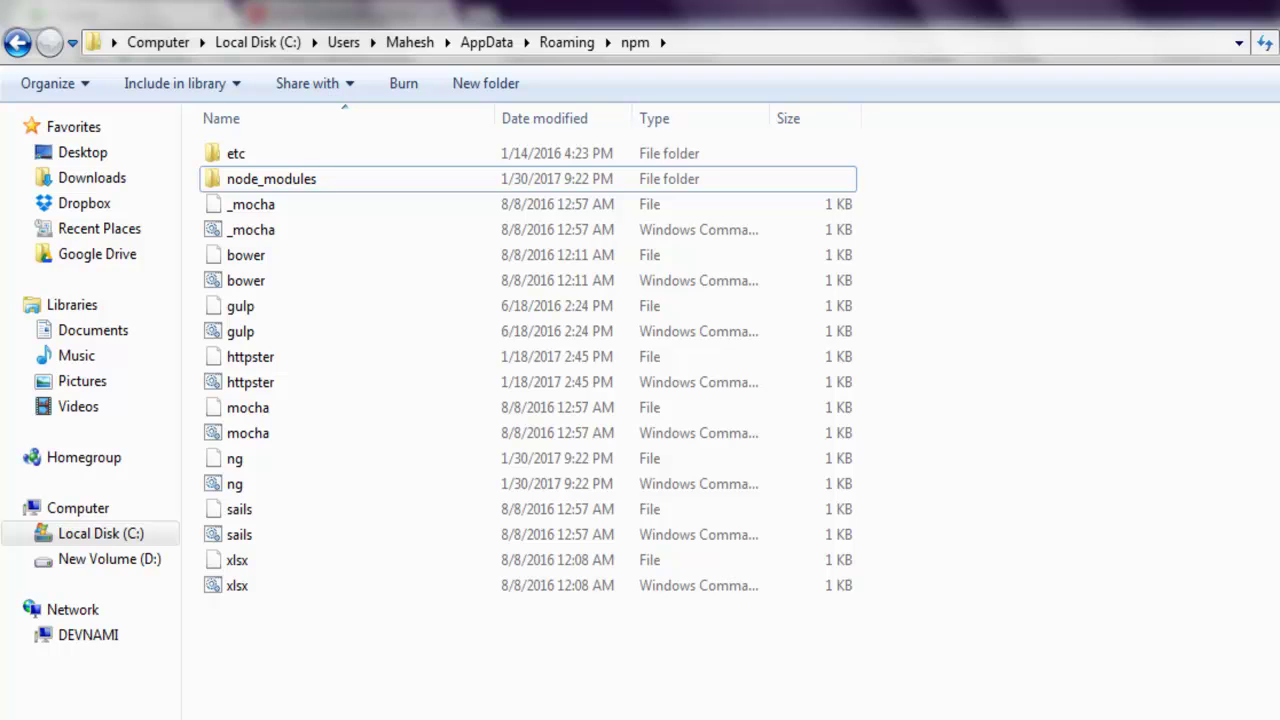
# - Open a command prompt, switch to drive D: and change to the temp folder
pyautogui.press('super')
pyautogui.click(70, 385)
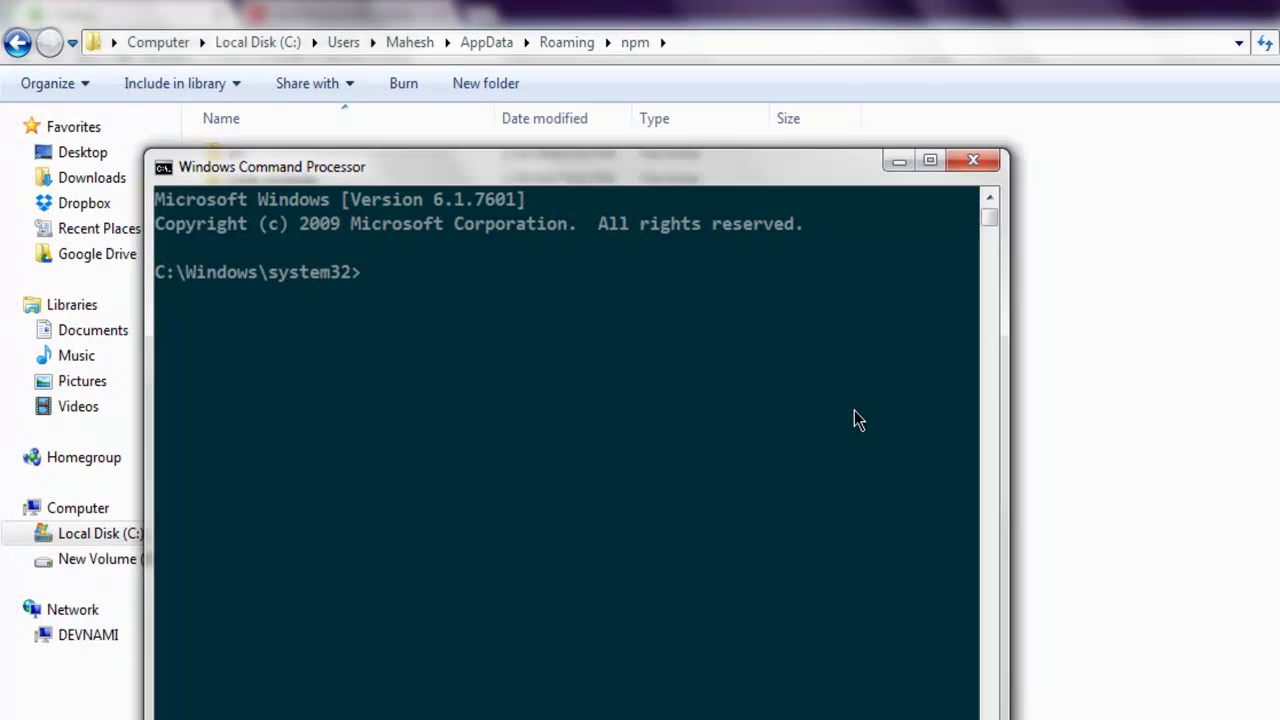
pyautogui.write('d:')
pyautogui.press('Return')
pyautogui.write('cd temp')
pyautogui.press('Return')
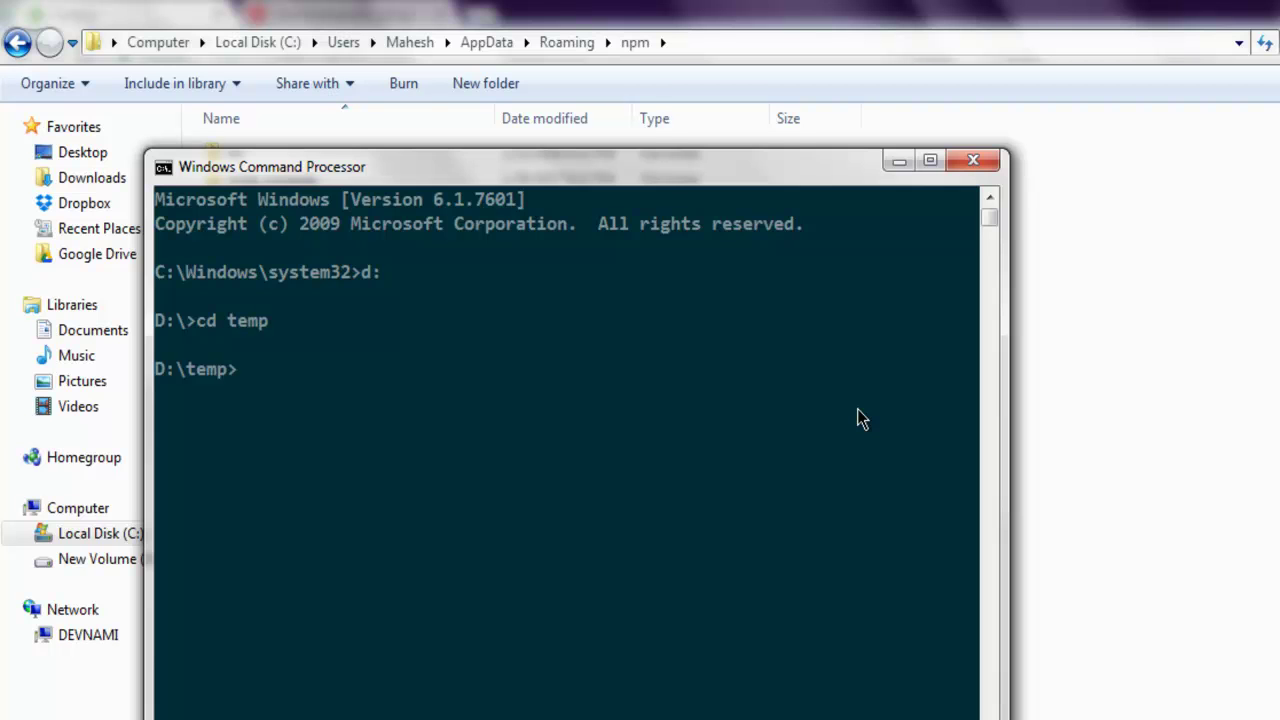
# - Clear the console and run ng serve from D:\temp
pyautogui.write('cls')
pyautogui.press('Return')
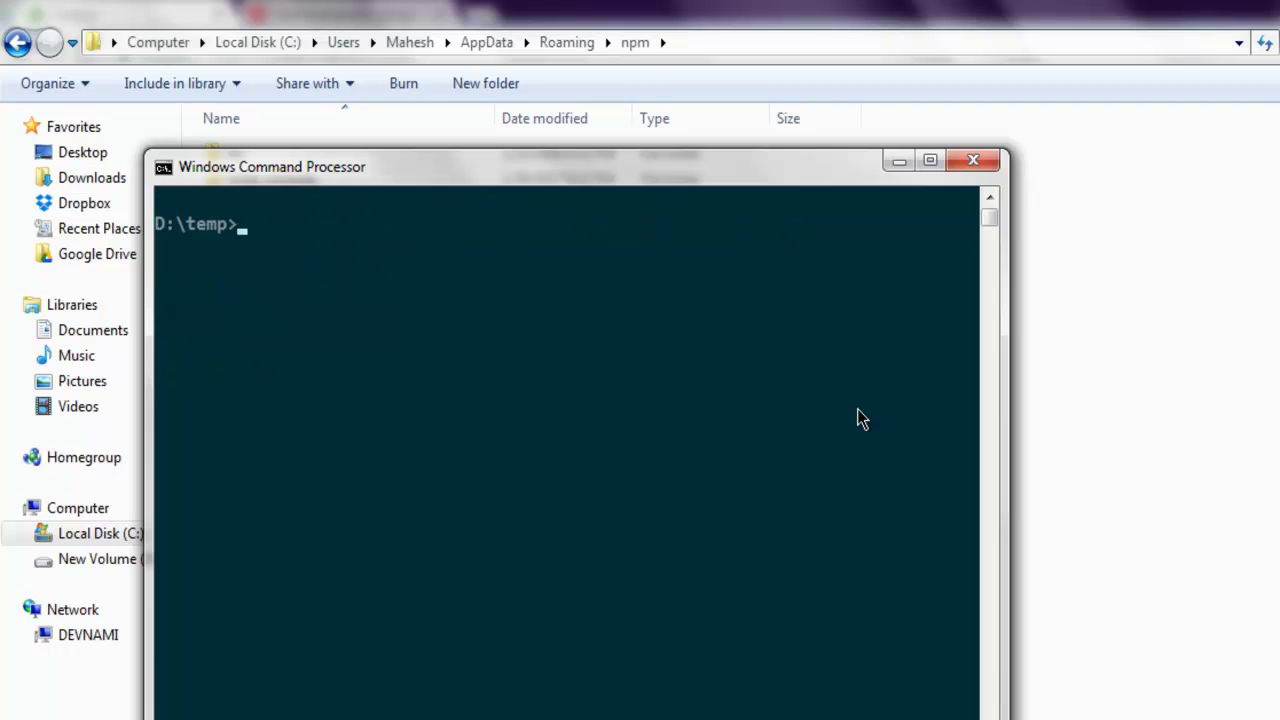
pyautogui.write('ng serve')
pyautogui.press('Return')
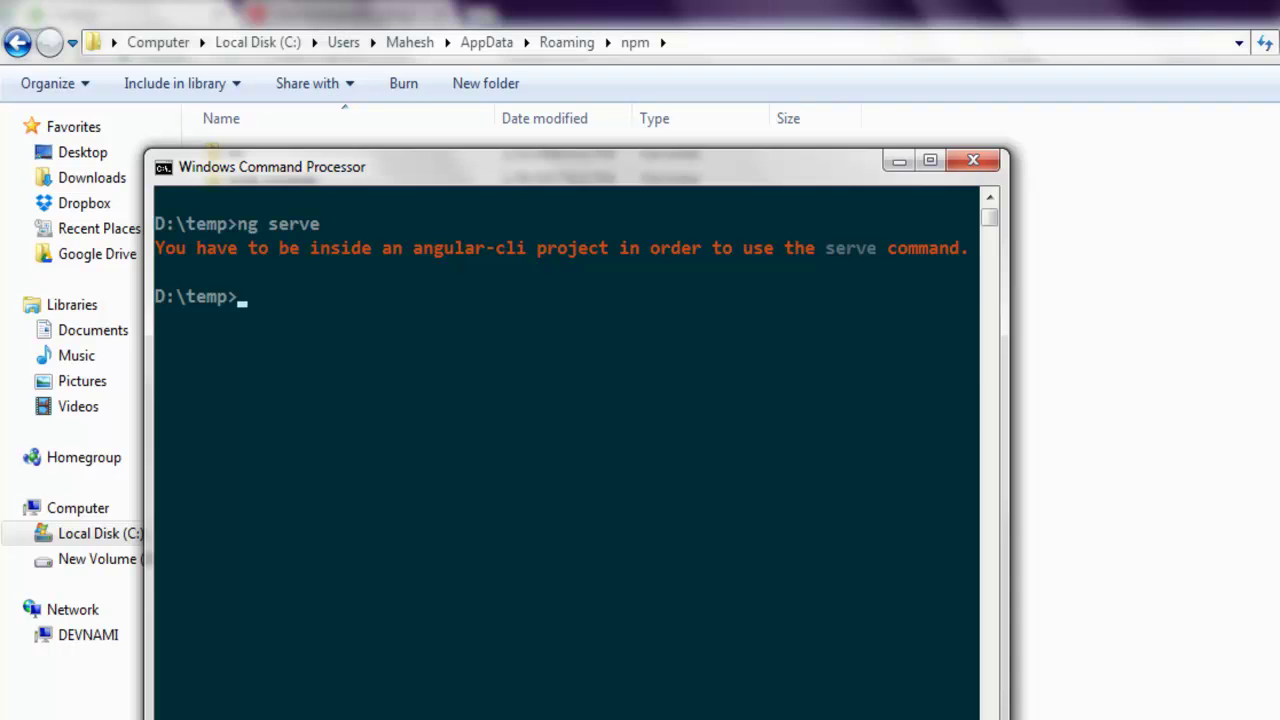
# - Switch to the System window, reopen the environment variables and inspect the value of the NODE_PATH system variable
pyautogui.hotkey('alt', 'Tab')
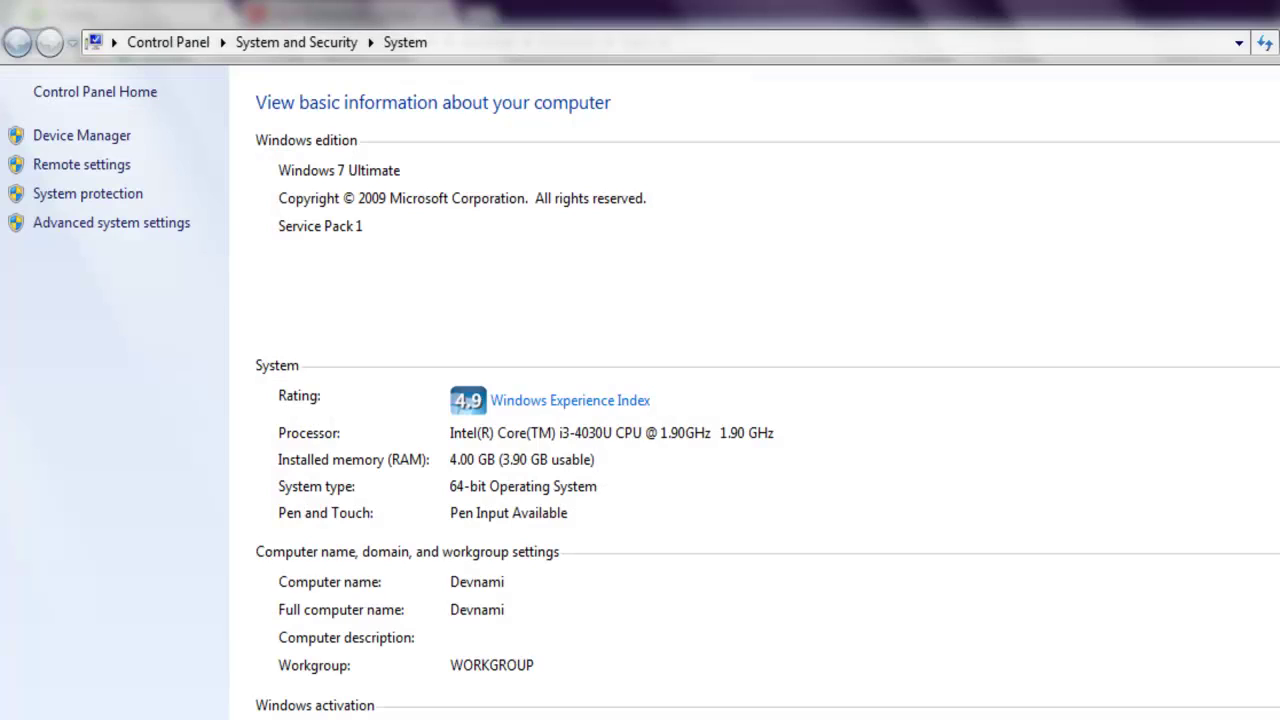
pyautogui.press('super+Down')
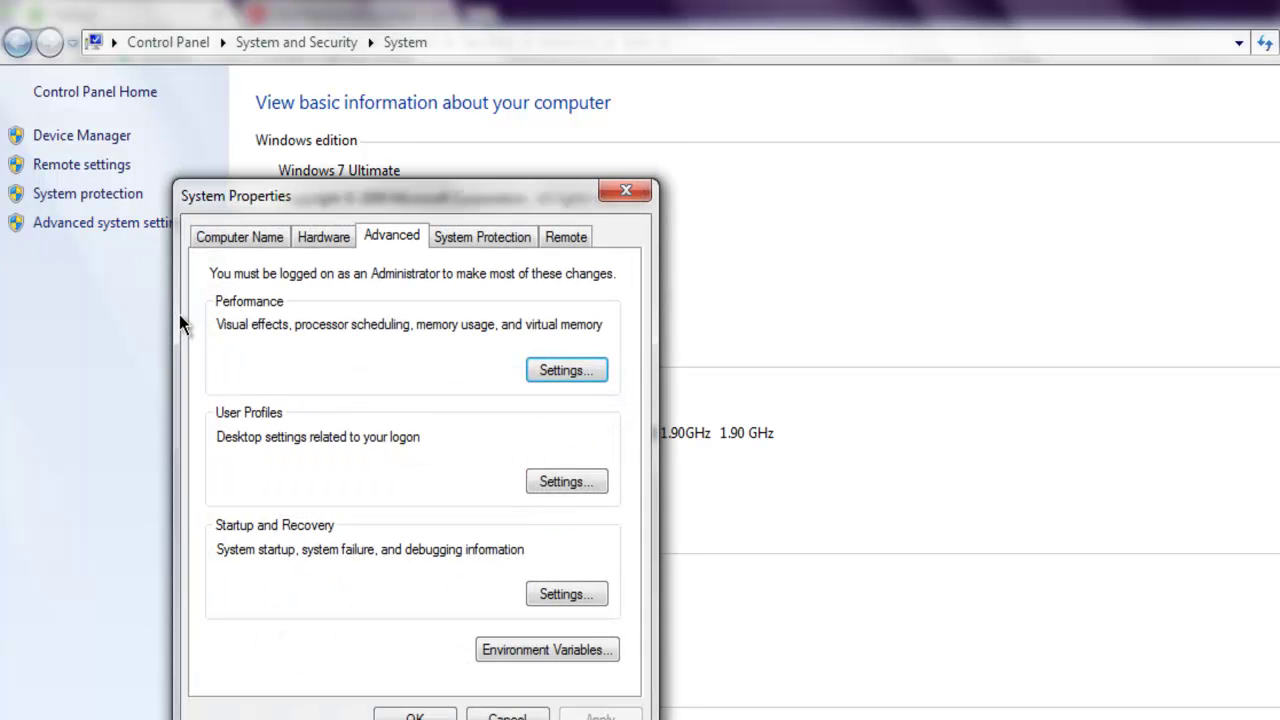
pyautogui.hotkey('alt', 'n')
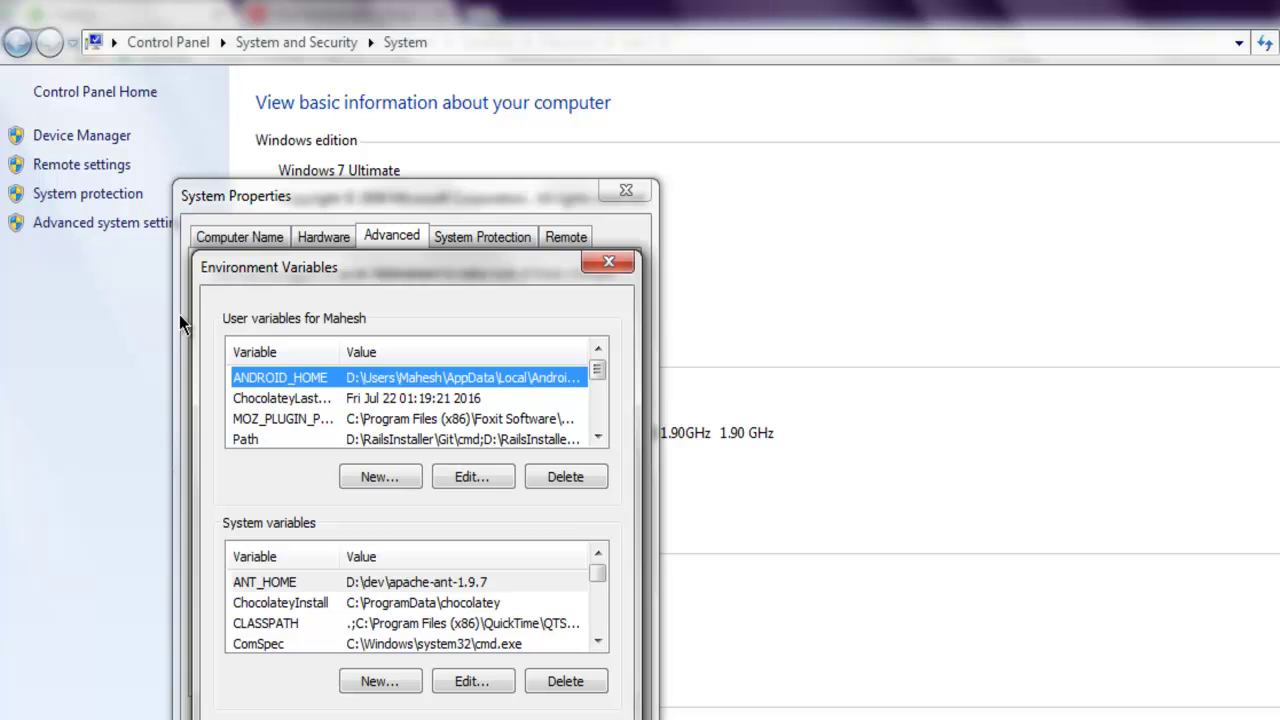
pyautogui.click(597, 640)
pyautogui.click(597, 640)
pyautogui.click(597, 640)
pyautogui.click(597, 640)
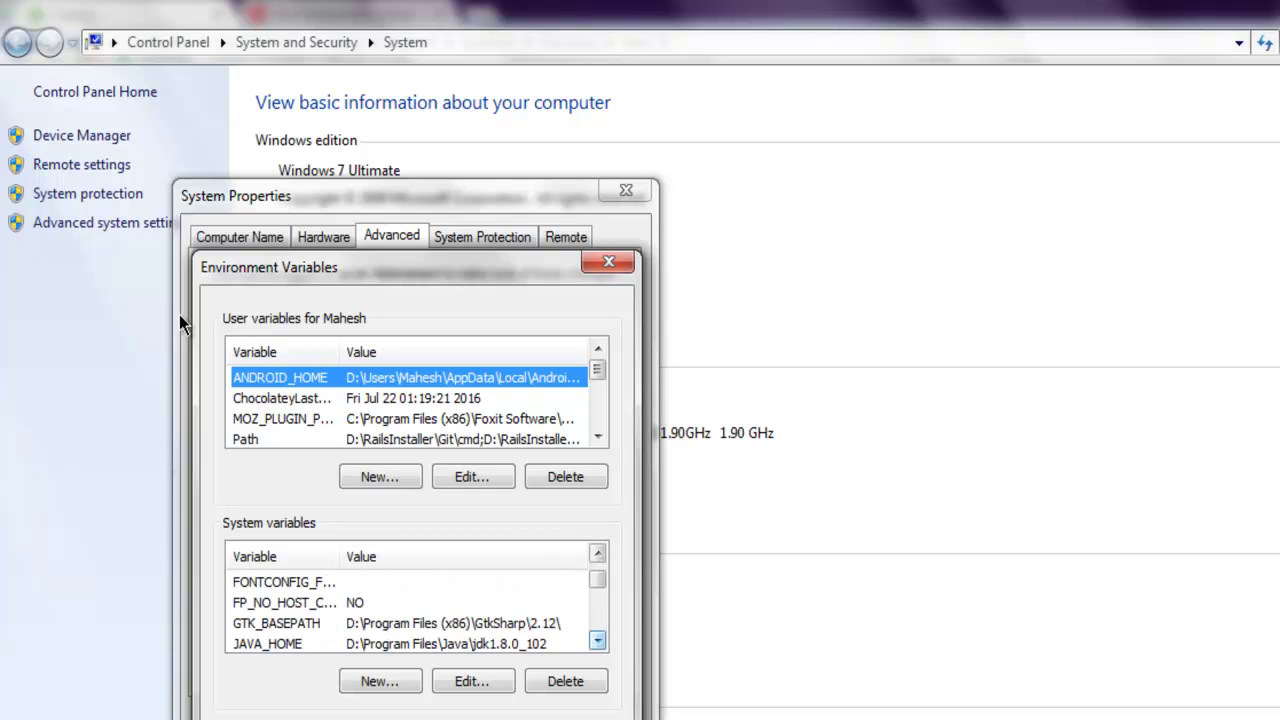
pyautogui.click(597, 640)
pyautogui.click(597, 640)
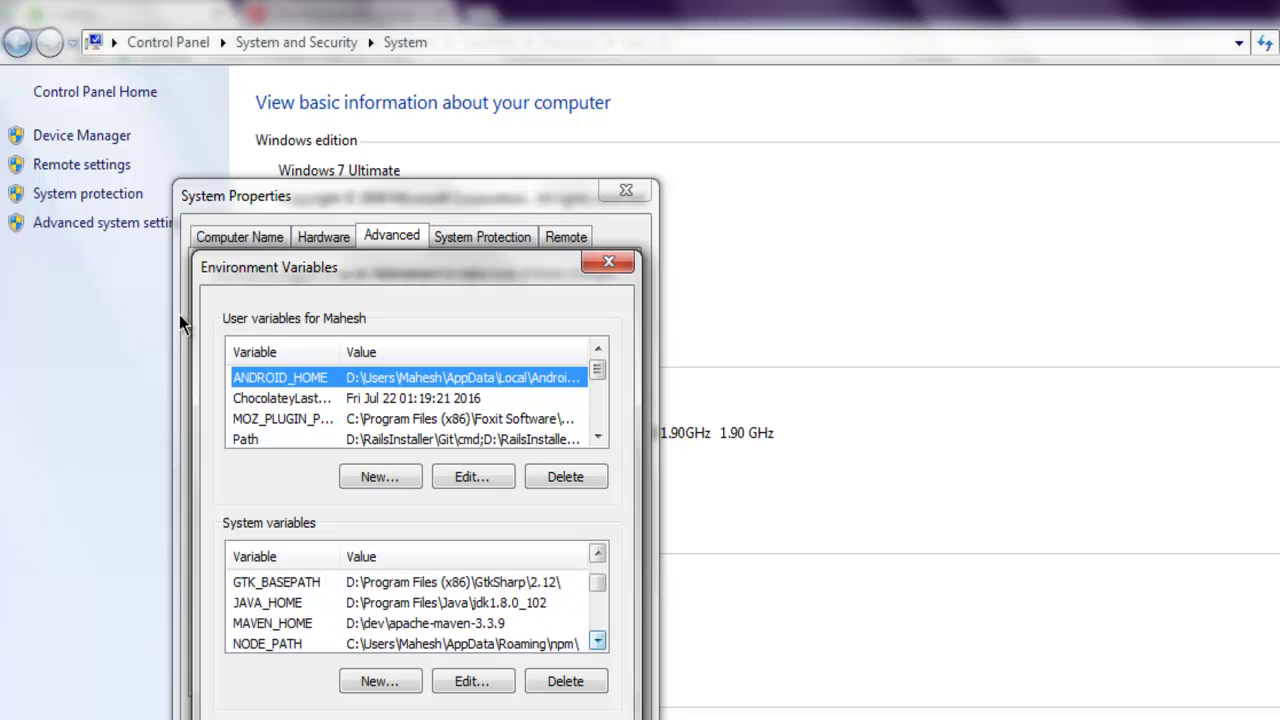
pyautogui.click(460, 643)
pyautogui.click(597, 640)
pyautogui.click(472, 681)
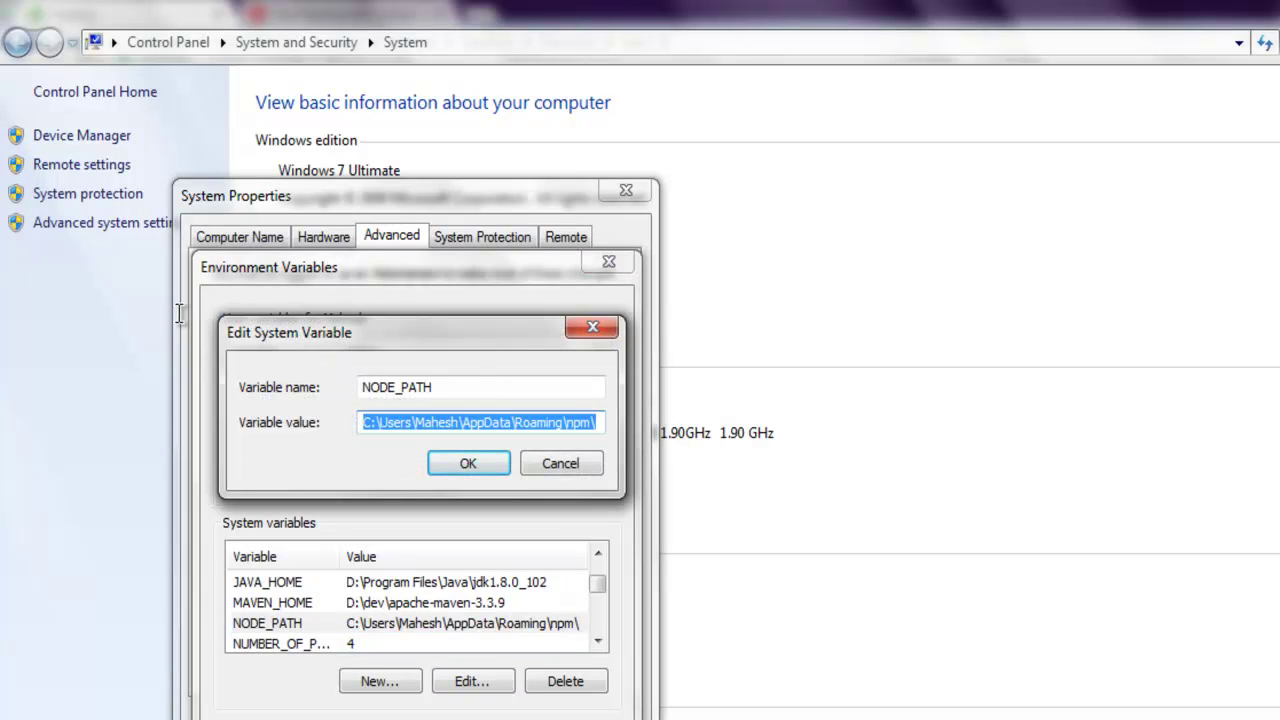
# - Close the NODE_PATH editor and the Environment Variables dialog, and switch back to the command prompt
pyautogui.click(179, 314)
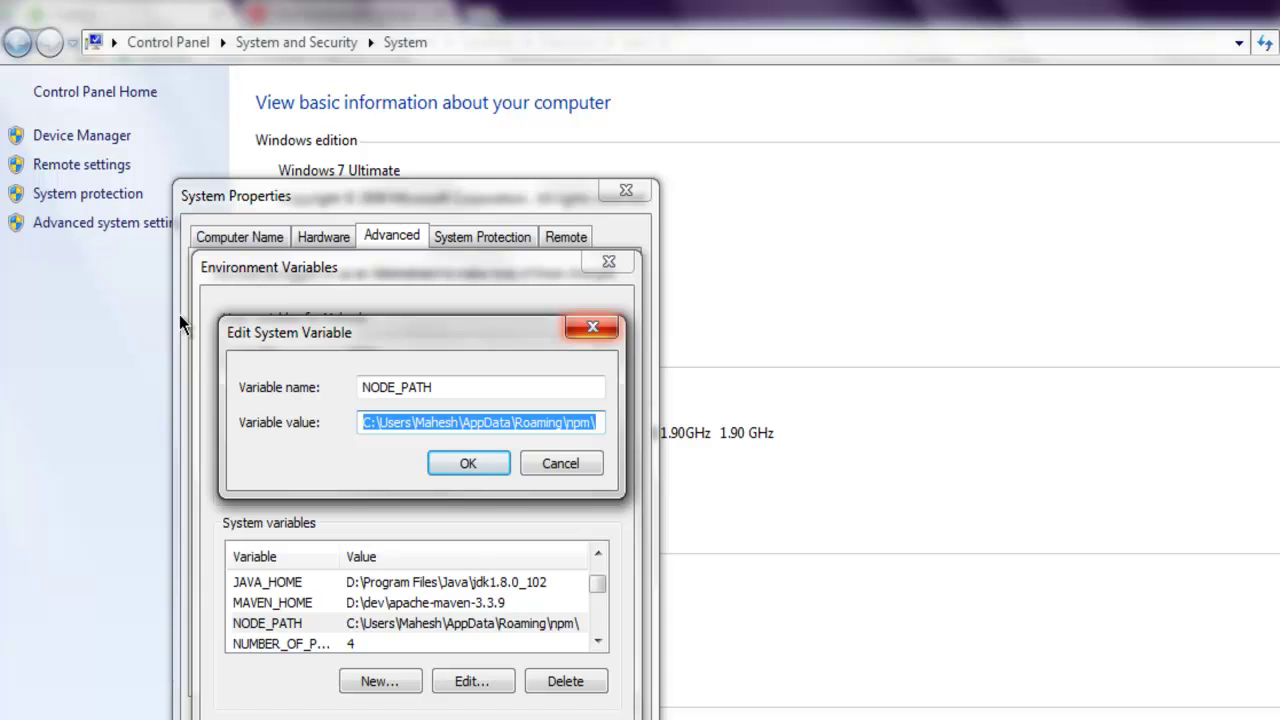
pyautogui.press('Return')
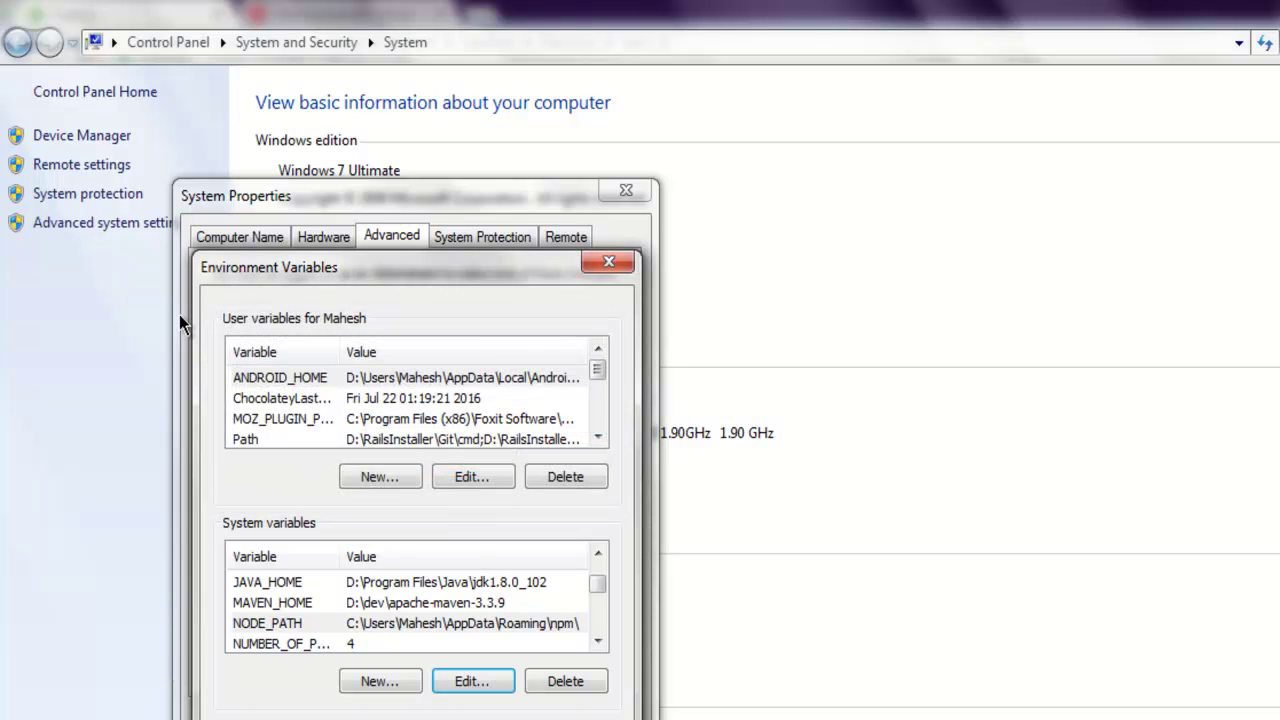
pyautogui.press('Escape')
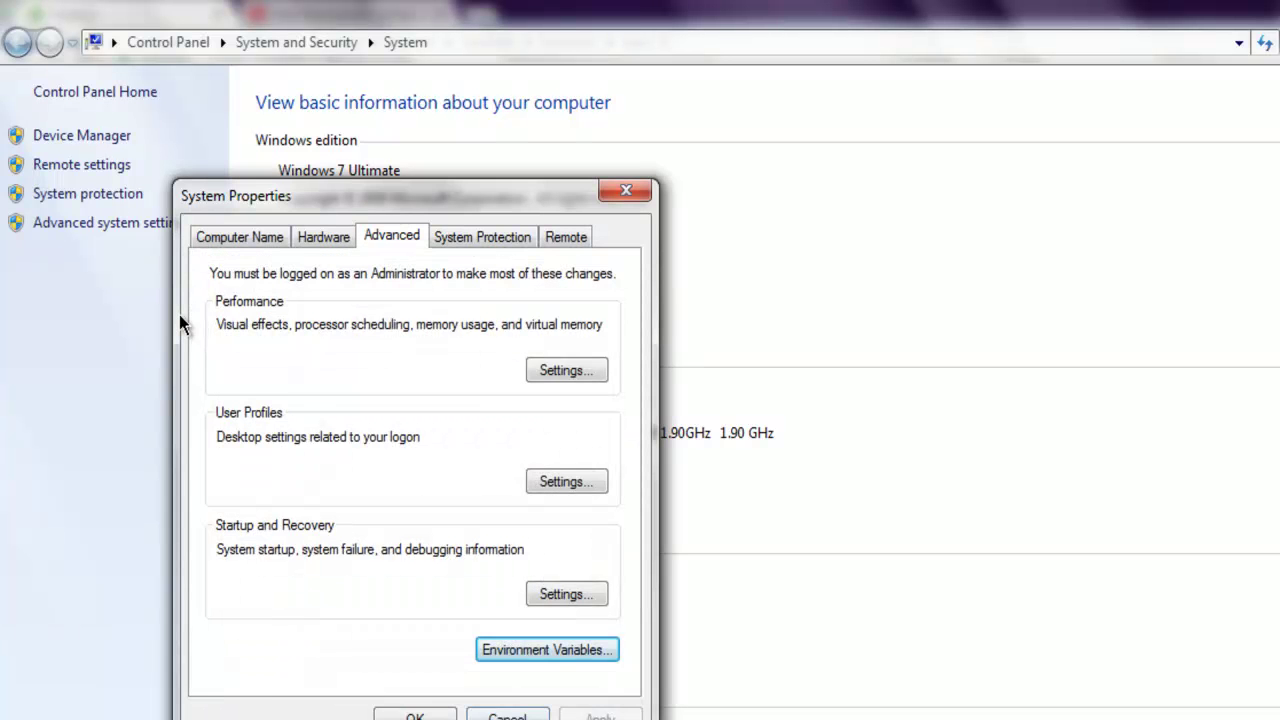
pyautogui.hotkey('alt', 'Tab')
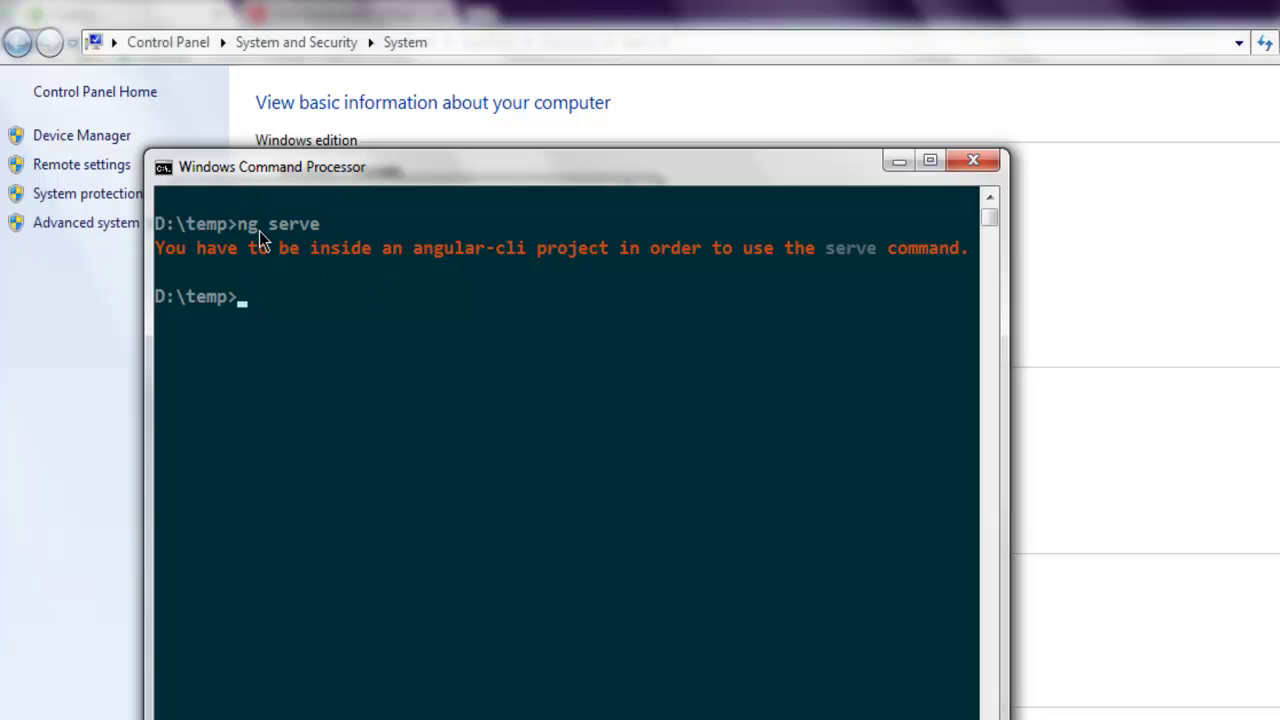